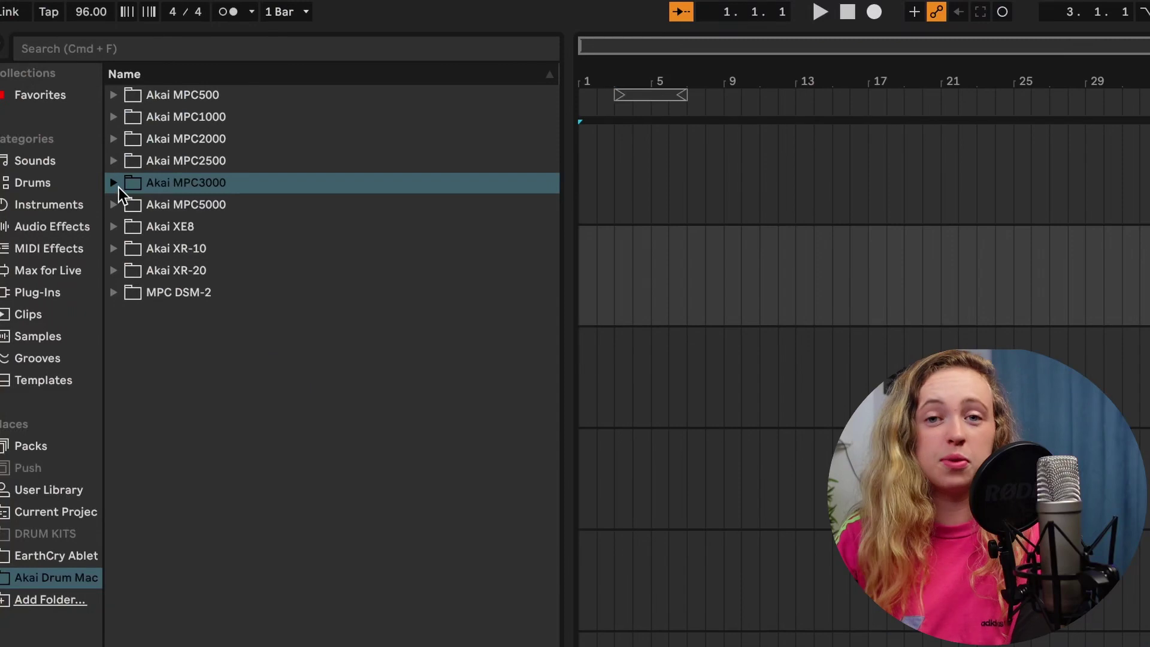
Find Dance_Kick.wav in the Akai MPC3000 folder and load it onto the Kick 1 track
{"action": "left_click", "coordinate": [138, 161]}
{"action": "left_click", "coordinate": [114, 183]}
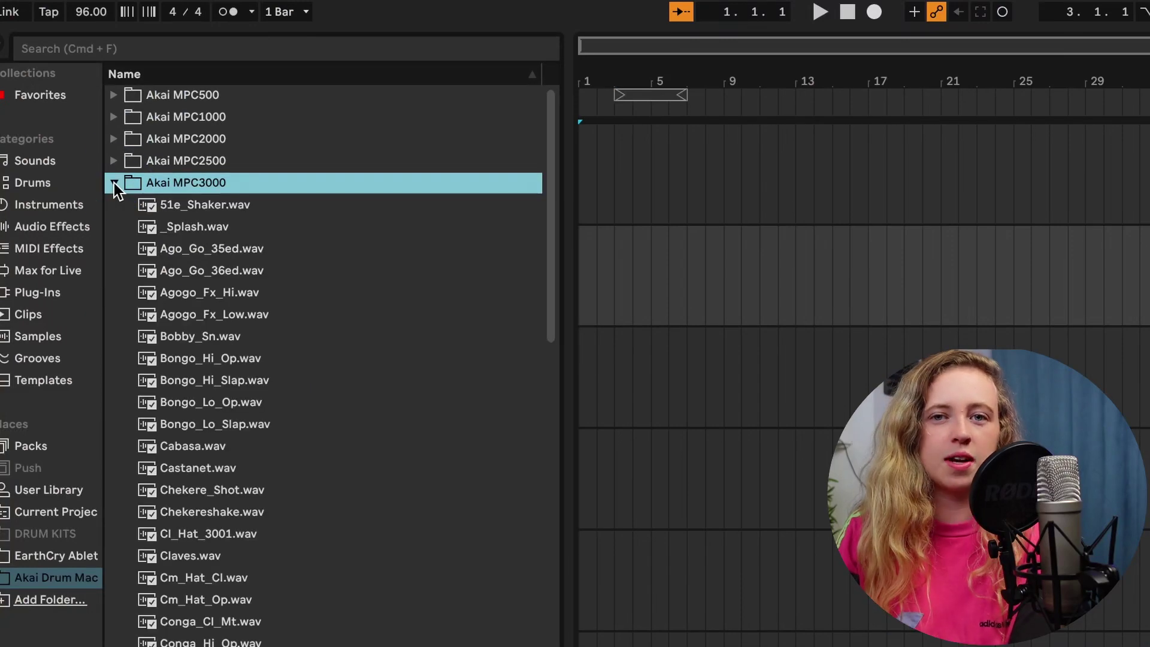
{"action": "left_click", "coordinate": [288, 378]}
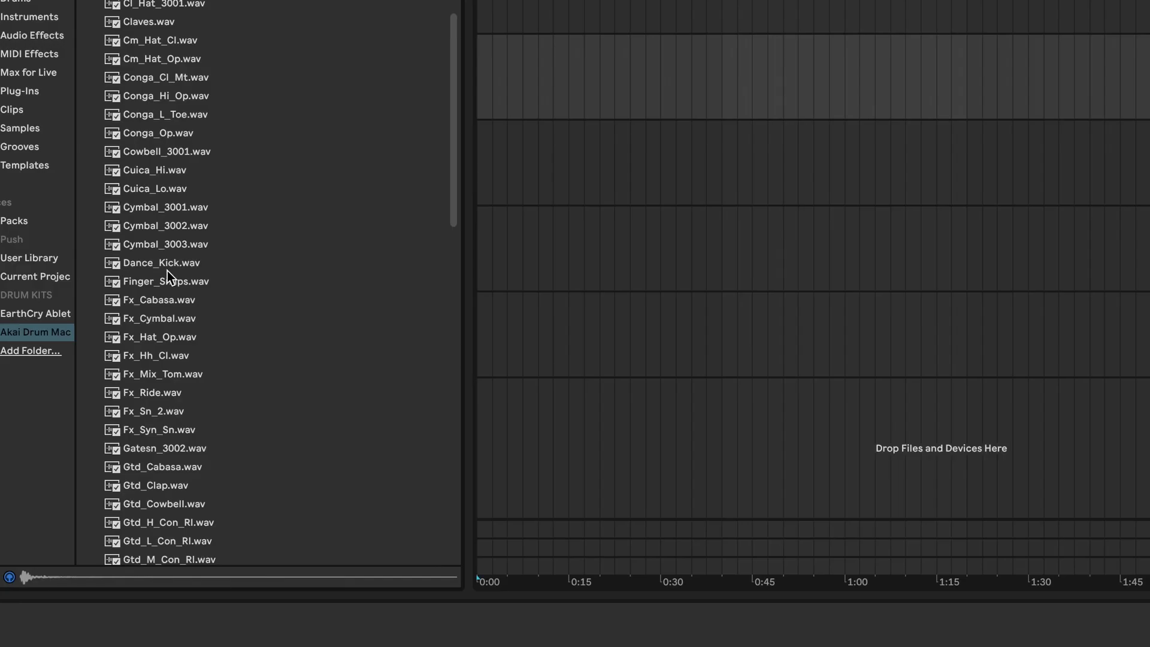
{"action": "left_click", "coordinate": [133, 471]}
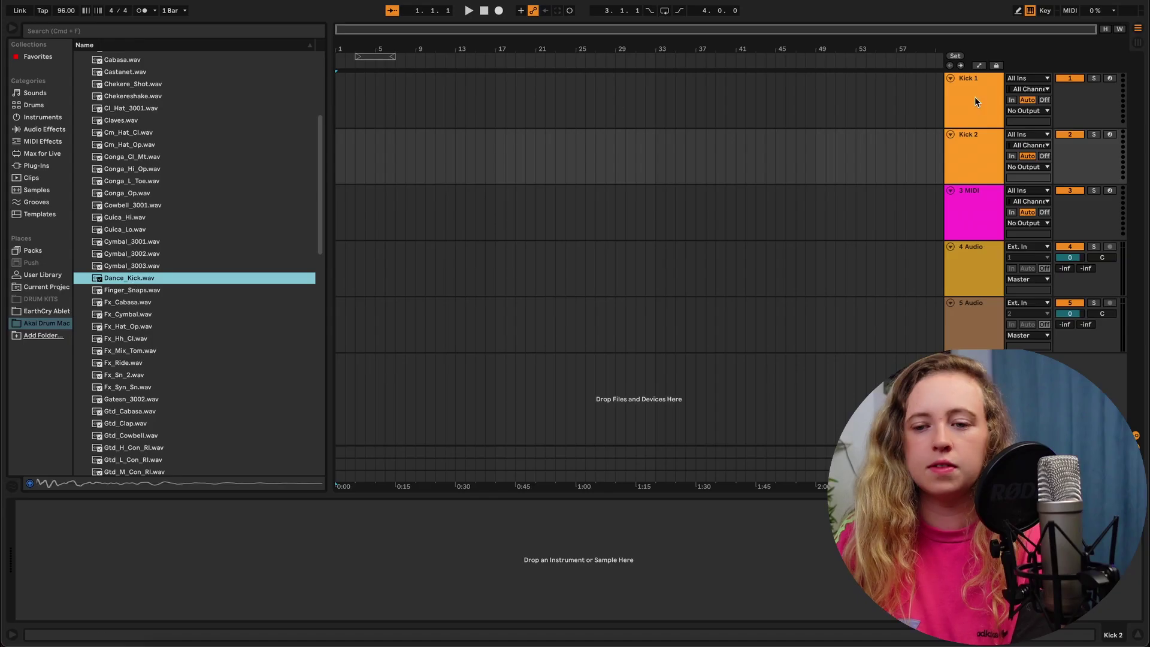
{"action": "left_click", "coordinate": [975, 100]}
{"action": "left_click_drag", "start_coordinate": [224, 282], "coordinate": [31, 554]}
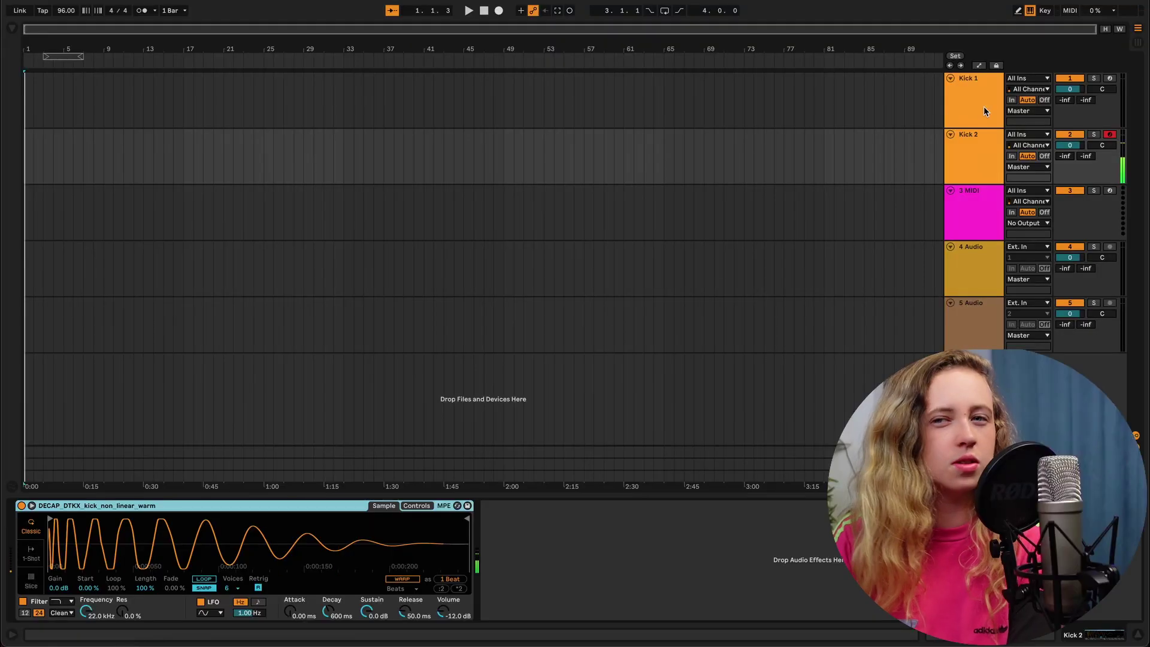
{"action": "left_click", "coordinate": [983, 91]}
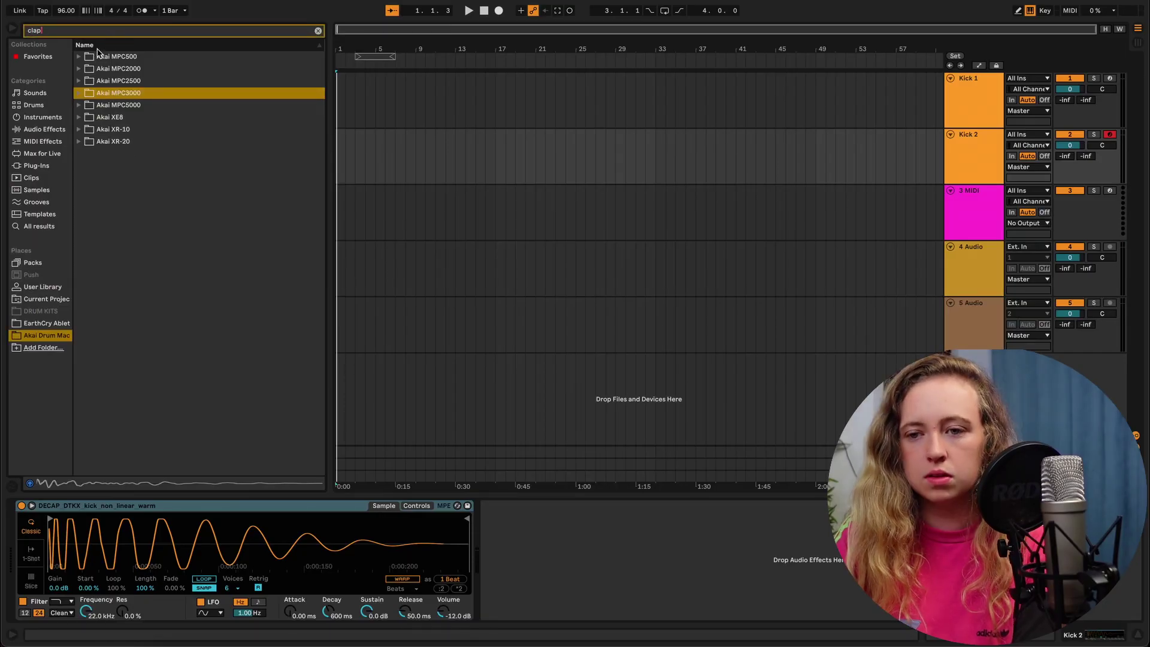
Load Clap_233.wav from the Claps folder of the Akai XR-20 samples onto the empty third MIDI track
{"action": "left_click", "coordinate": [78, 92]}
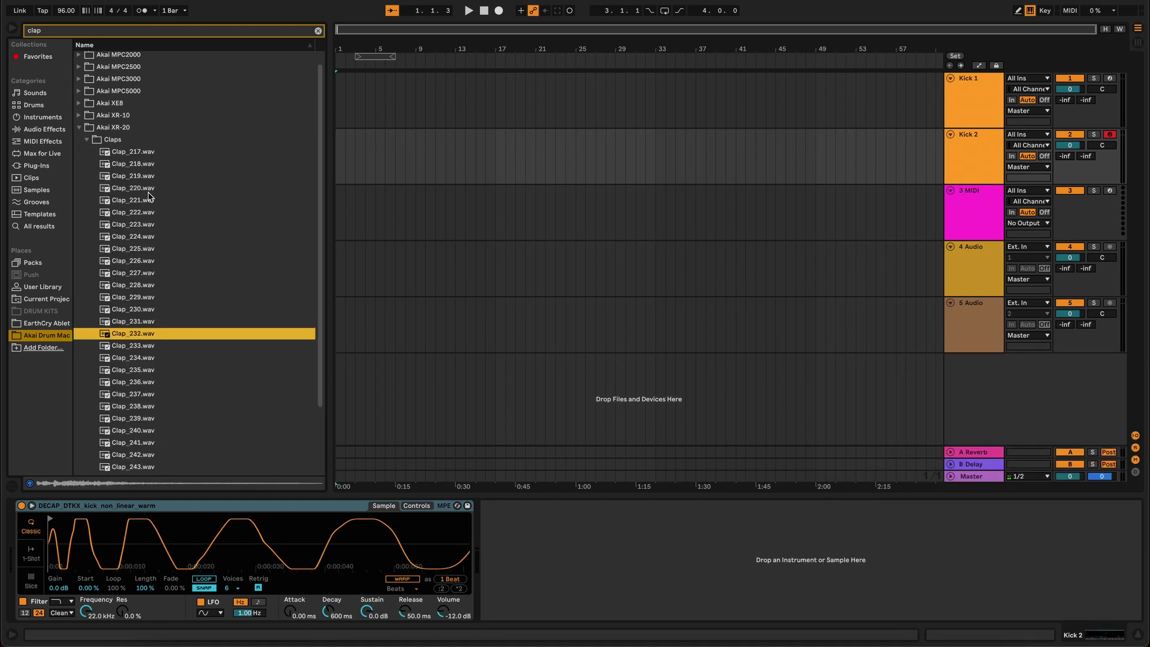
{"action": "left_click", "coordinate": [137, 345]}
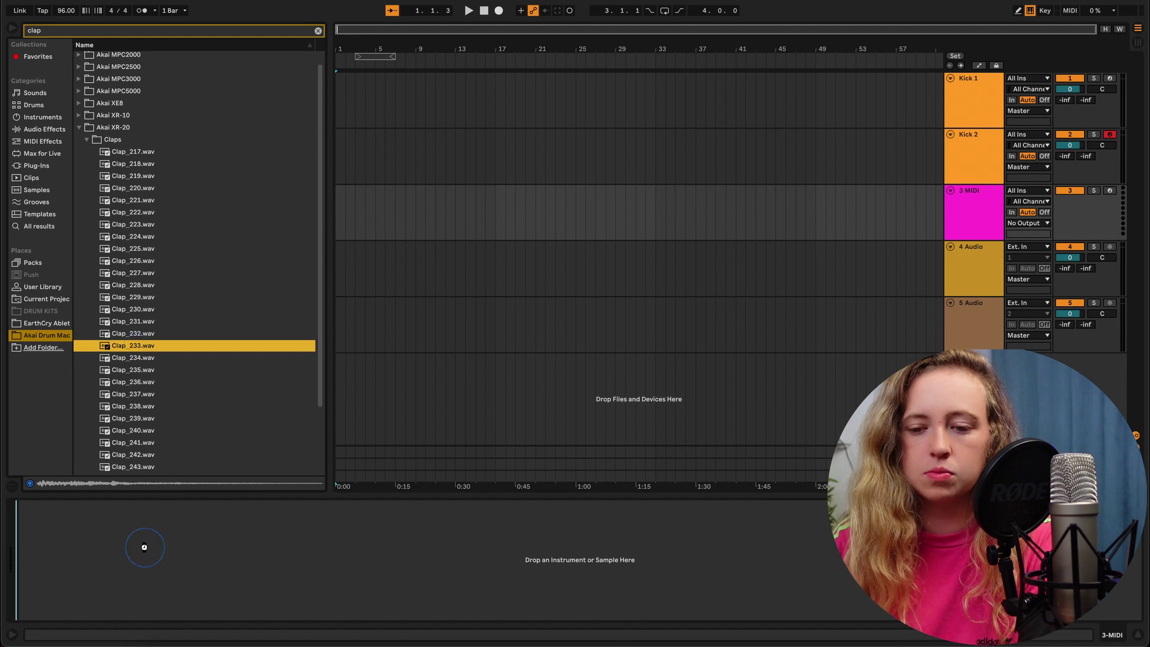
{"action": "left_click_drag", "start_coordinate": [144, 546], "coordinate": [144, 547]}
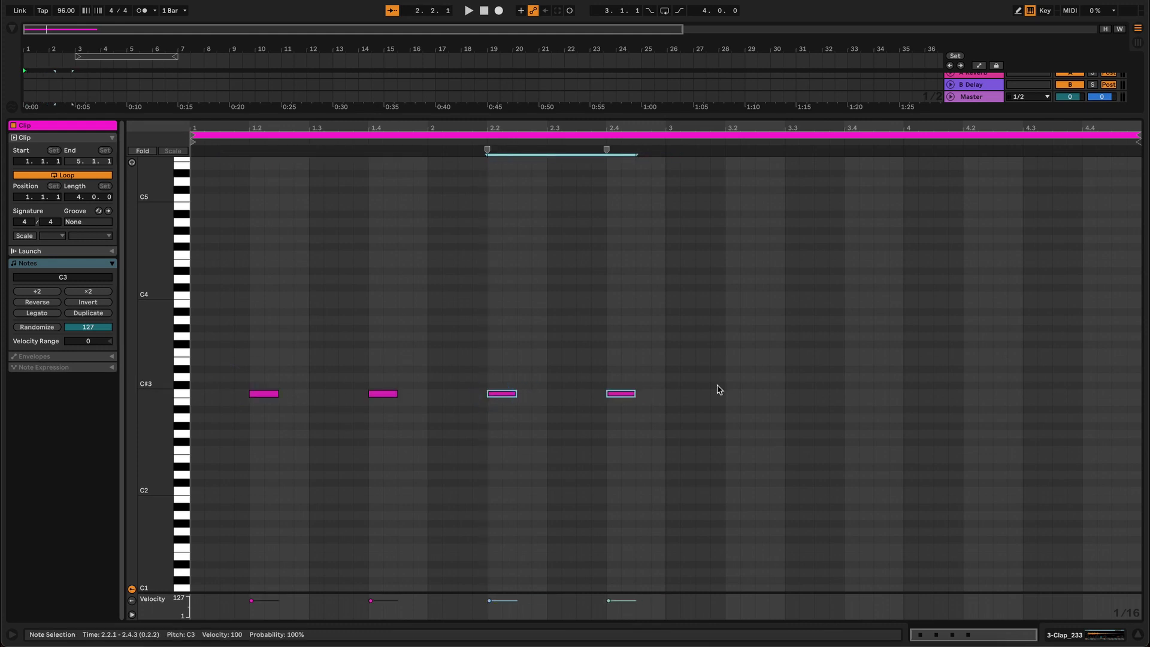
Shift the two selected C3 clap notes in bar 2 further along the clip and play the pattern
{"action": "key", "text": "Right"}
{"action": "key", "text": "Right"}
{"action": "key", "text": "space"}
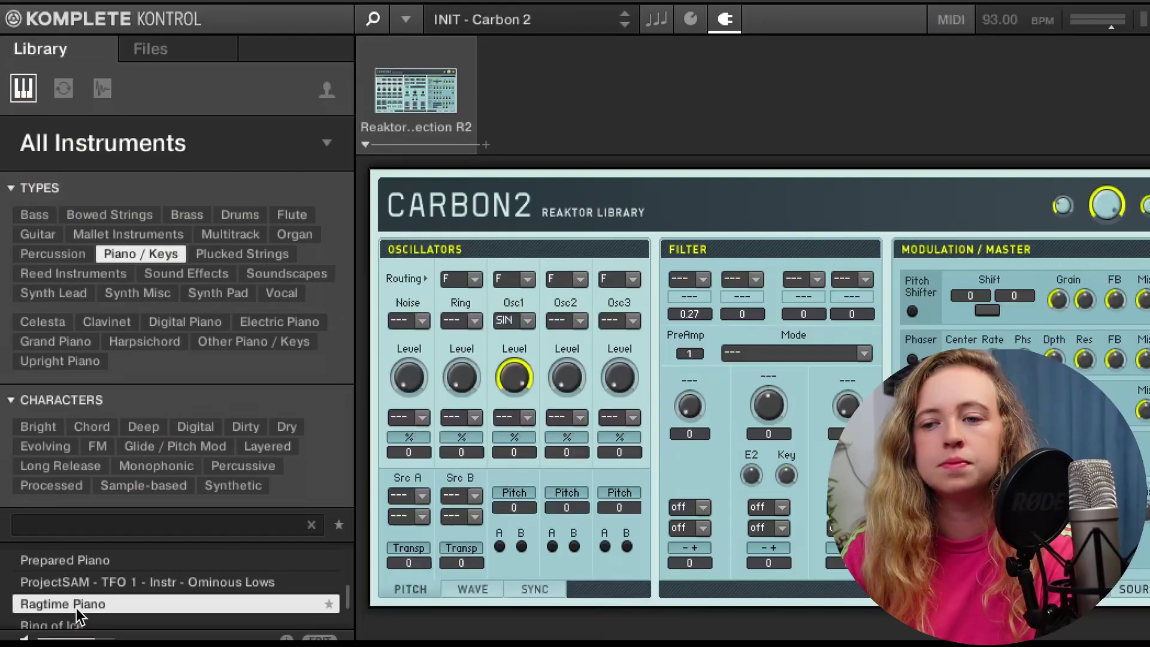
Browse the Piano / Keys presets in Komplete Kontrol and load Simple Rhodes
{"action": "key", "text": "Down"}
{"action": "key", "text": "Down"}
{"action": "key", "text": "Down"}
{"action": "key", "text": "Down"}
{"action": "key", "text": "Down"}
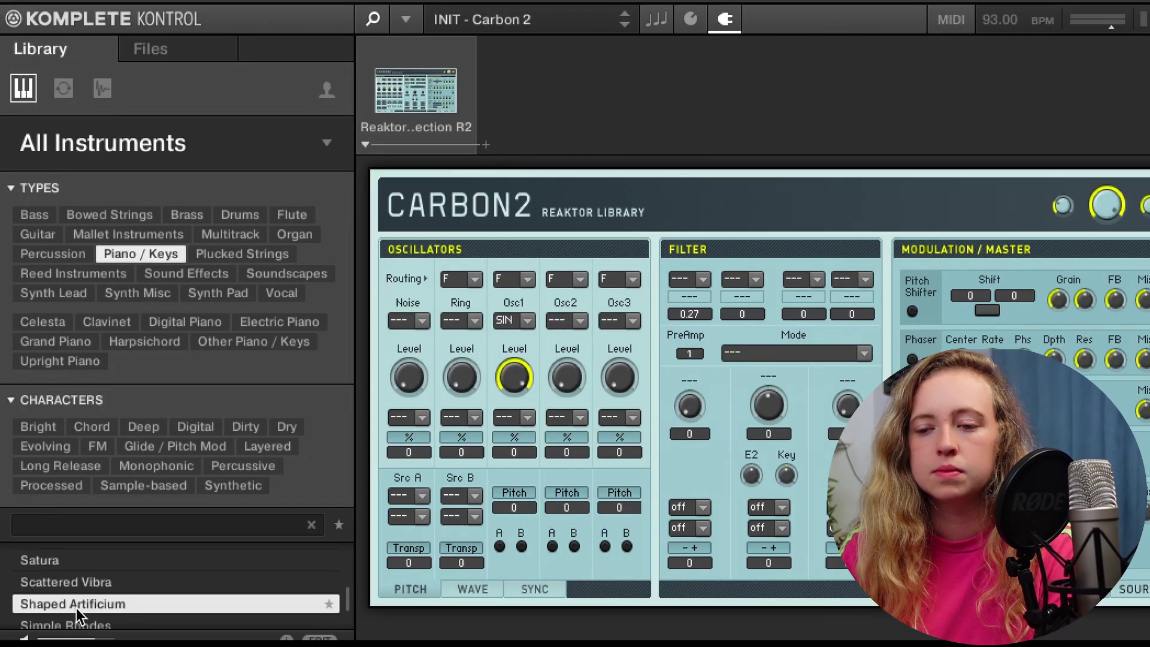
{"action": "key", "text": "Down"}
{"action": "key", "text": "Down"}
{"action": "key", "text": "Up"}
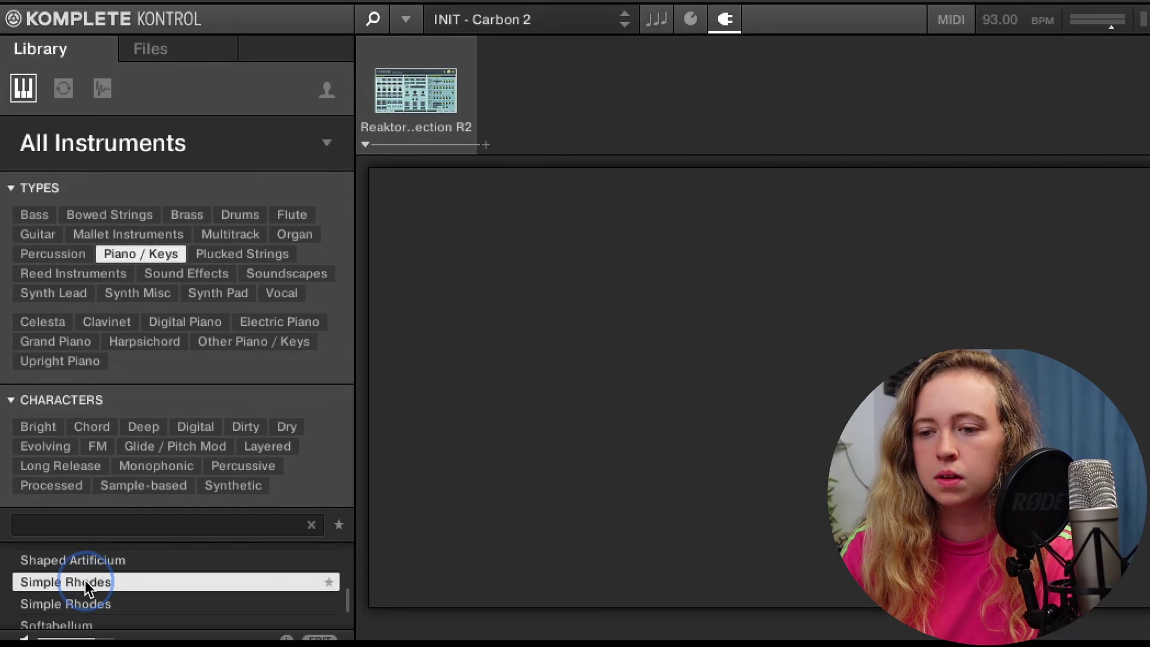
{"action": "double_click", "coordinate": [85, 585]}
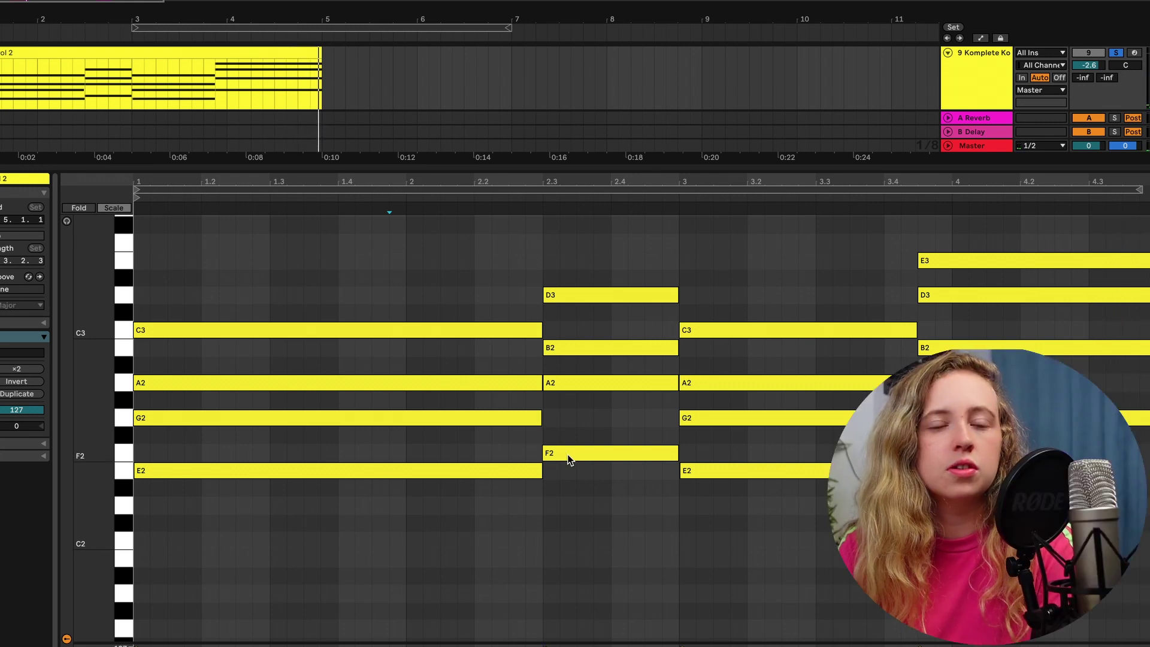
Revoice the chords by lowering the second chord's D3 to D2 and the last chord's top E3 by an octave
{"action": "left_click_drag", "start_coordinate": [593, 293], "coordinate": [598, 498]}
{"action": "key", "text": "space"}
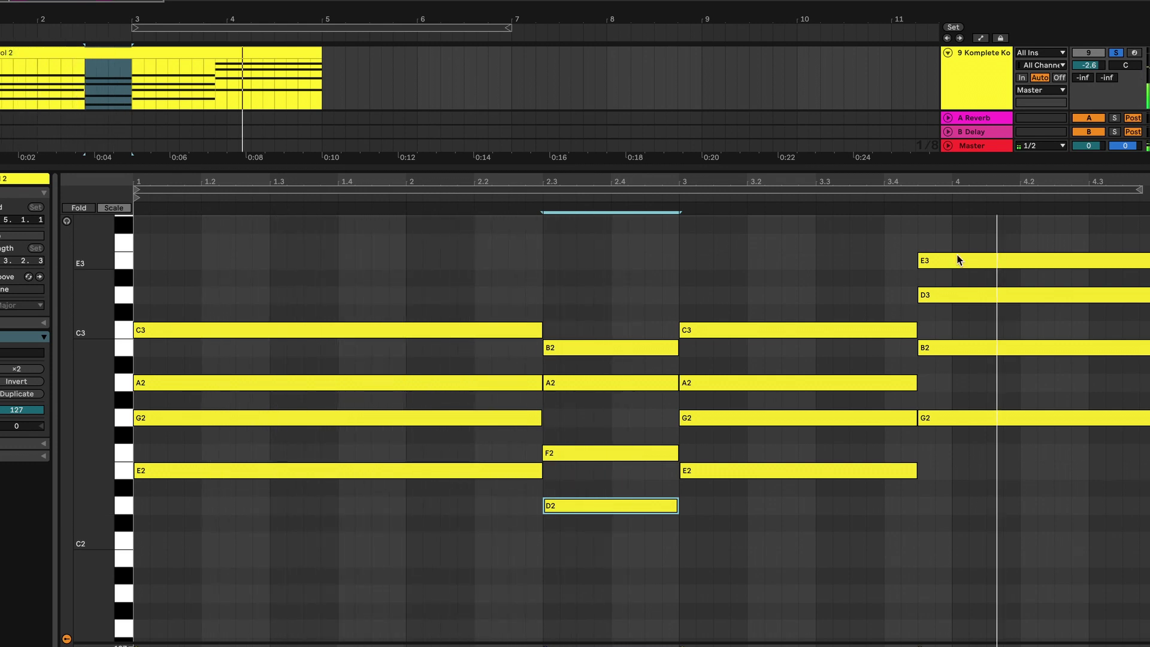
{"action": "left_click_drag", "start_coordinate": [957, 259], "coordinate": [958, 482]}
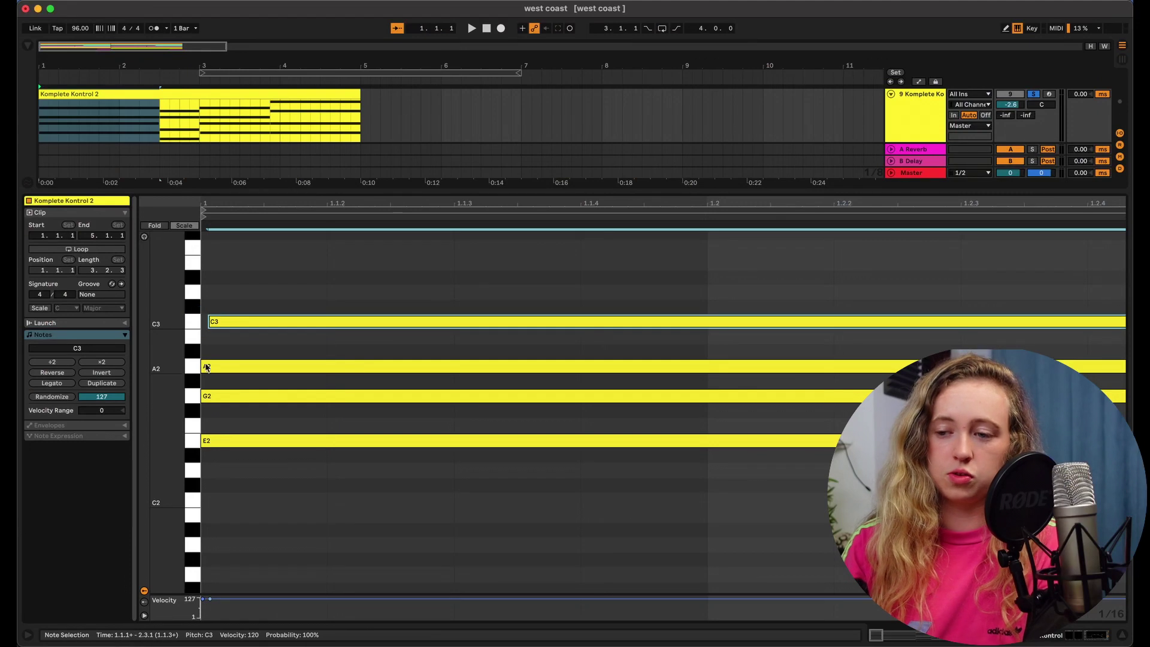
Stagger the note starts within the Komplete Kontrol clip's chords by small amounts for a strummed, played-by-hand feel
{"action": "scroll", "coordinate": [596, 389], "scroll_direction": "right", "scroll_amount": 10}
{"action": "left_click", "coordinate": [674, 391]}
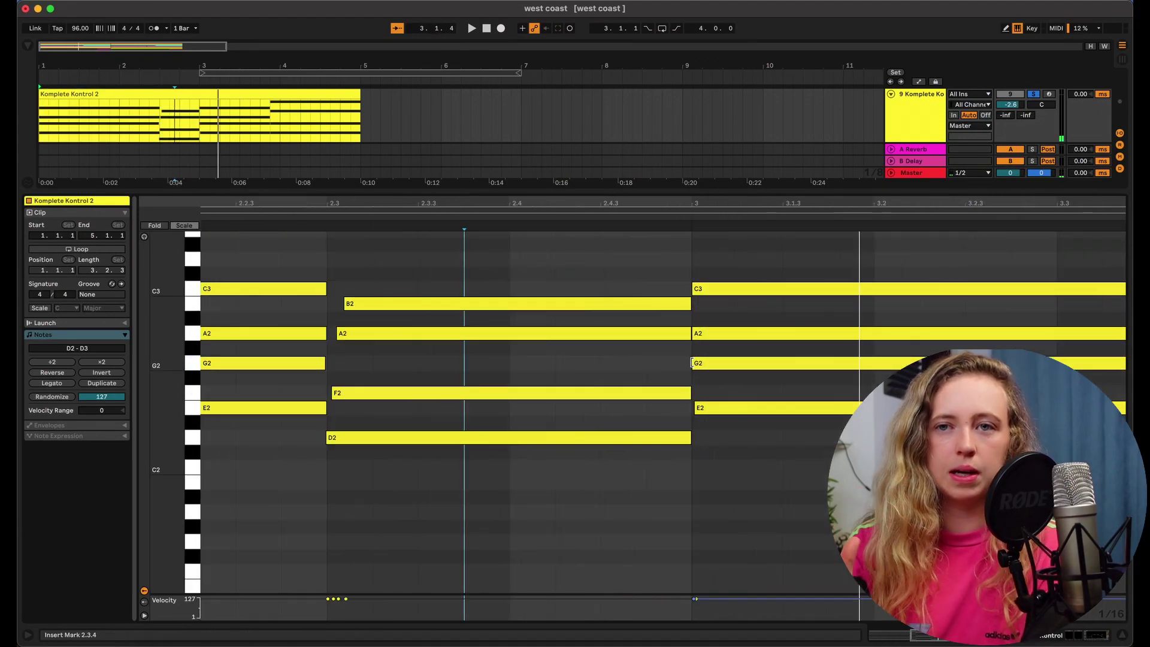
{"action": "left_click", "coordinate": [693, 363]}
{"action": "scroll", "coordinate": [868, 323], "scroll_direction": "down", "scroll_amount": 5}
{"action": "left_click", "coordinate": [1052, 302]}
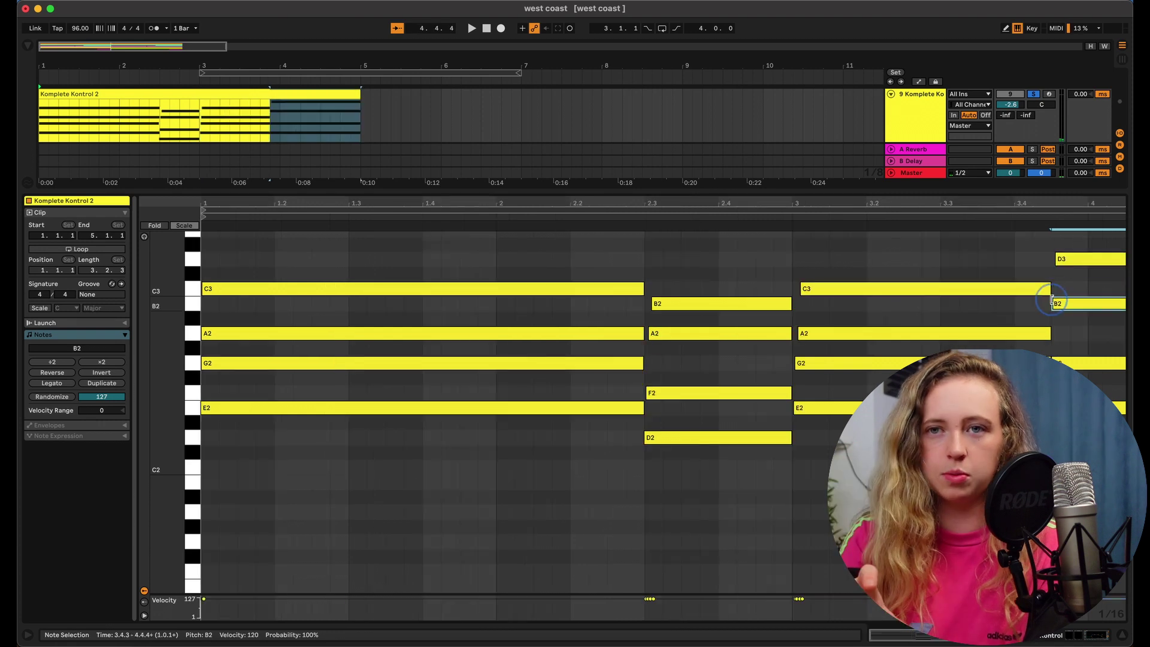
{"action": "left_click", "coordinate": [1053, 363]}
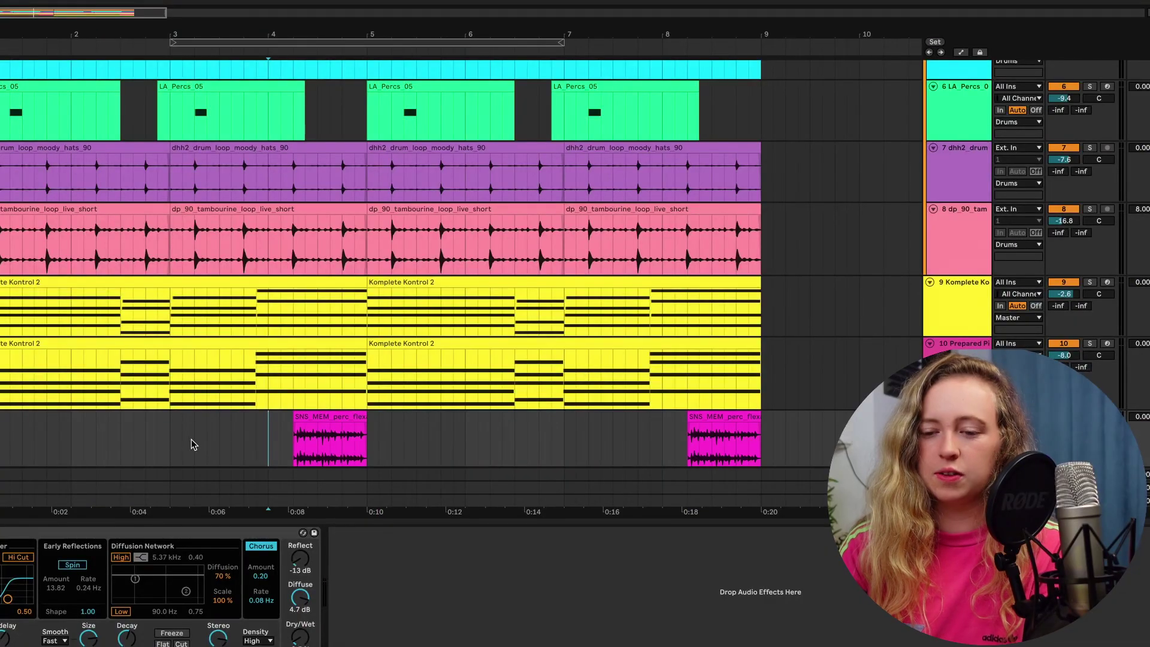
Play the arrangement from bar 3
{"action": "left_click", "coordinate": [170, 423]}
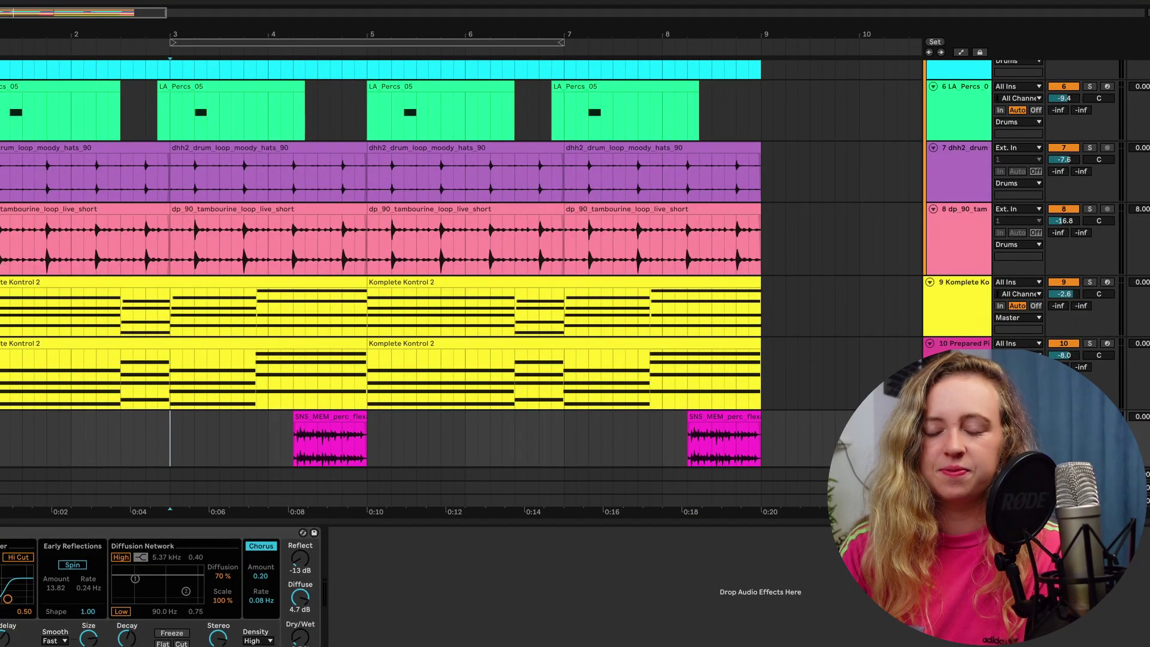
{"action": "key", "text": "space"}
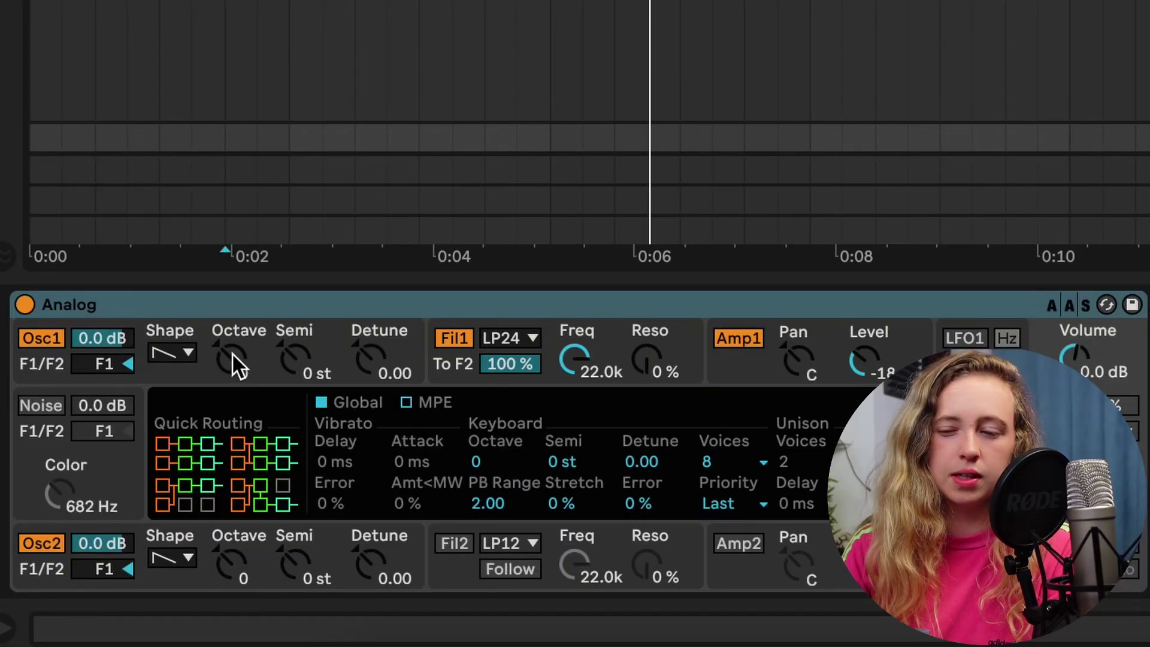
Set Analog's Osc1 octave to -1 and the Osc2 level to 4.6 dB
{"action": "left_click_drag", "start_coordinate": [232, 354], "coordinate": [233, 366]}
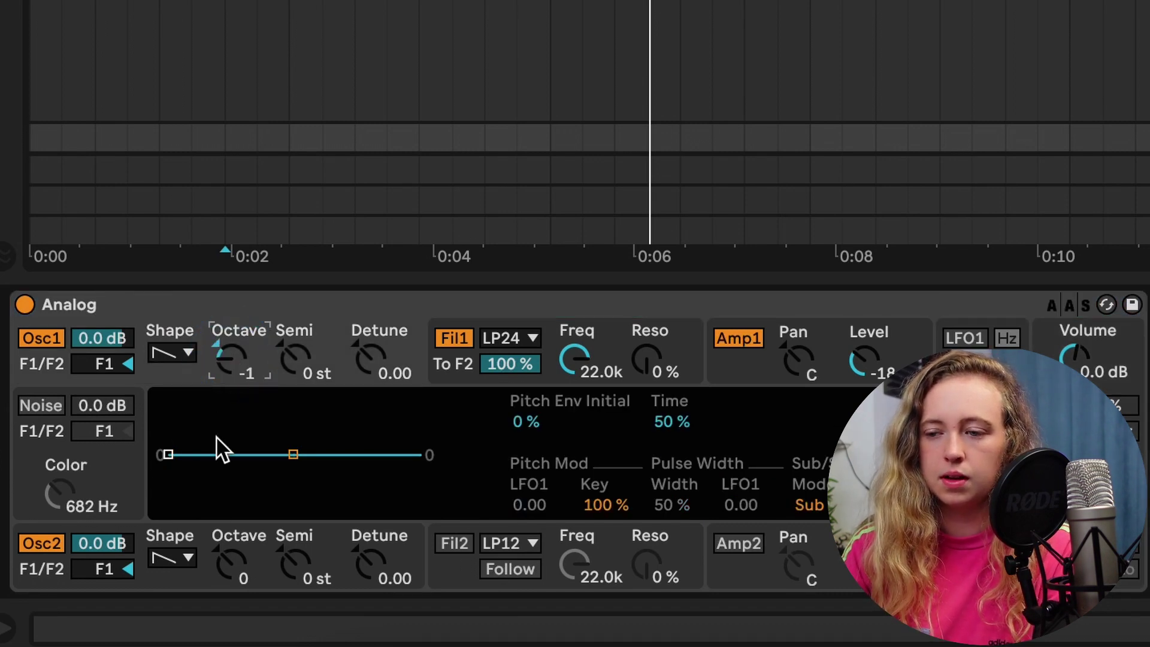
{"action": "left_click", "coordinate": [113, 541]}
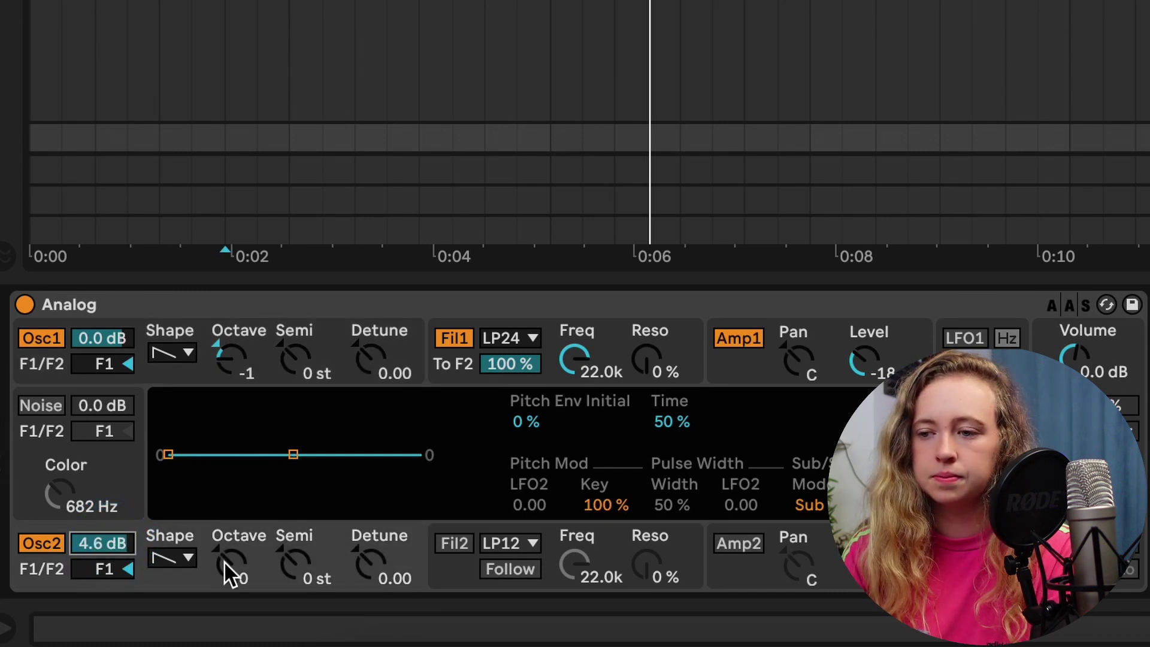
Set Analog's first filter to LP12 with frequency 139, resonance 41% and envelope sustain 0.01, and switch the voices to Mono
{"action": "left_click", "coordinate": [531, 338]}
{"action": "left_click", "coordinate": [536, 361]}
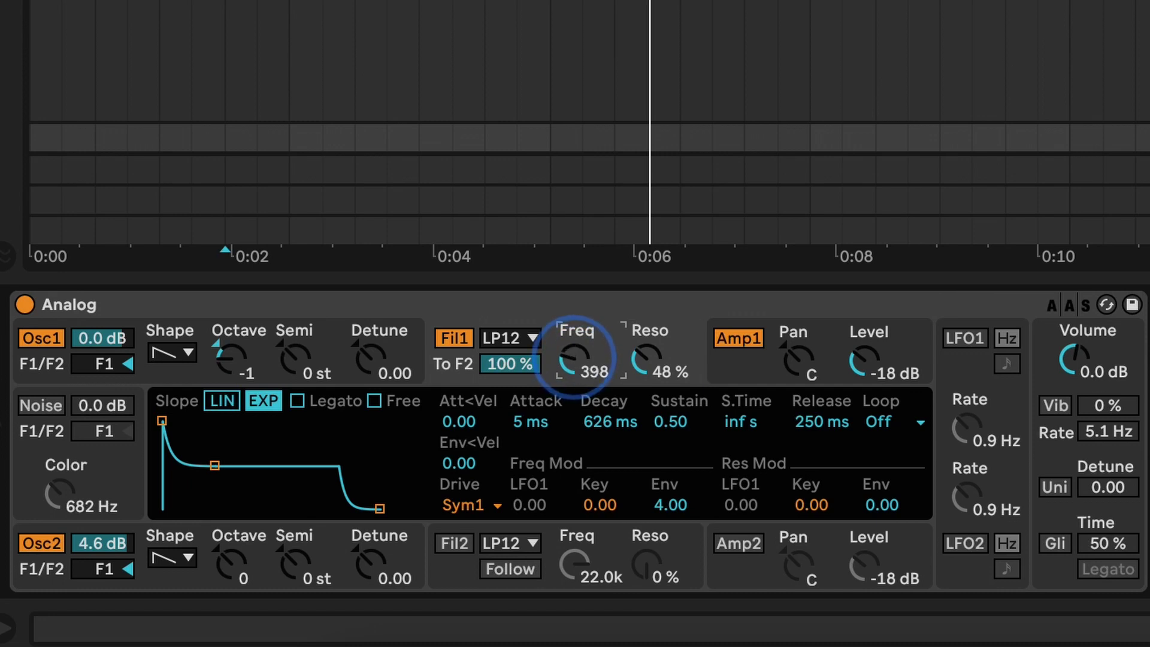
{"action": "left_click_drag", "start_coordinate": [575, 358], "coordinate": [575, 383]}
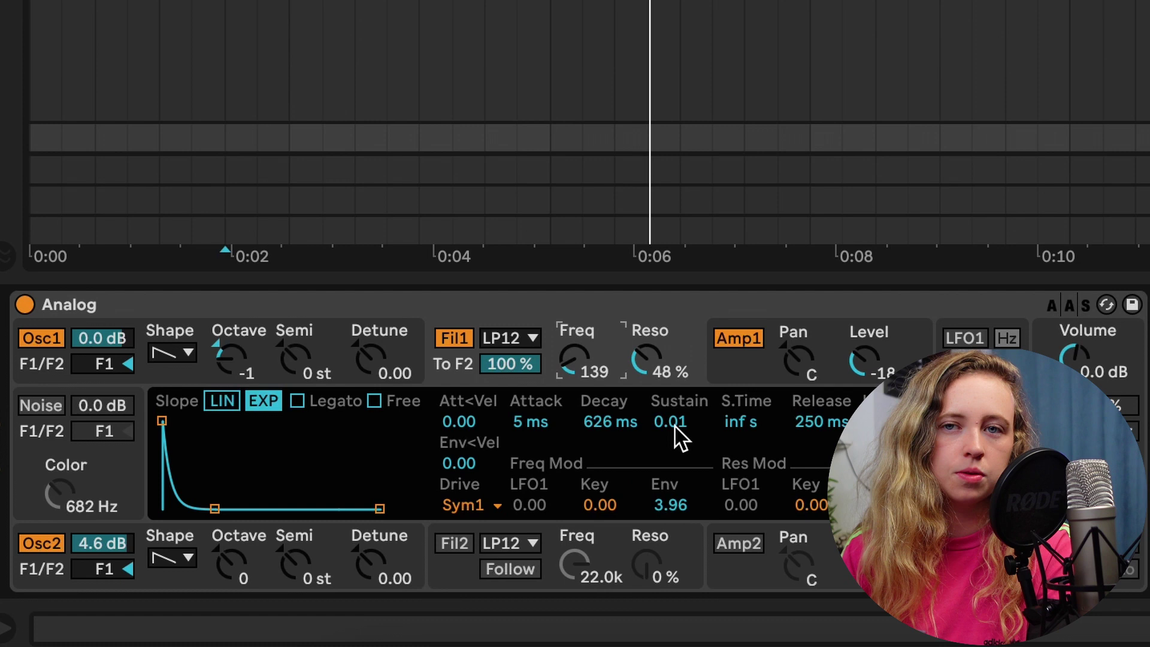
{"action": "left_click", "coordinate": [680, 437]}
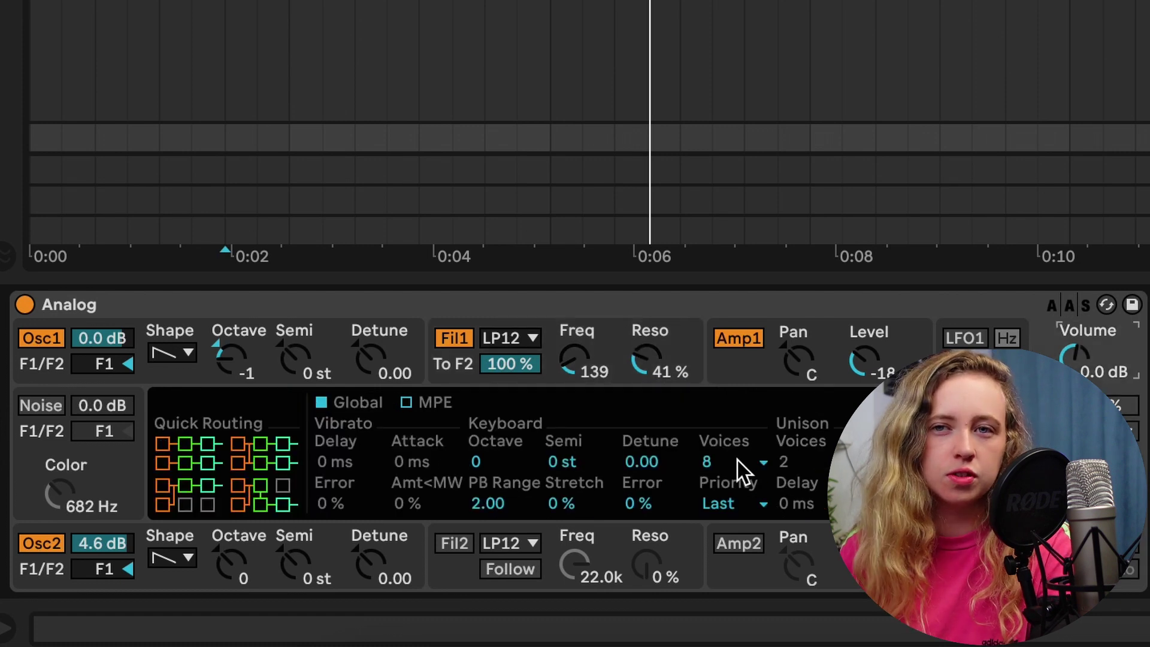
{"action": "left_click", "coordinate": [741, 467]}
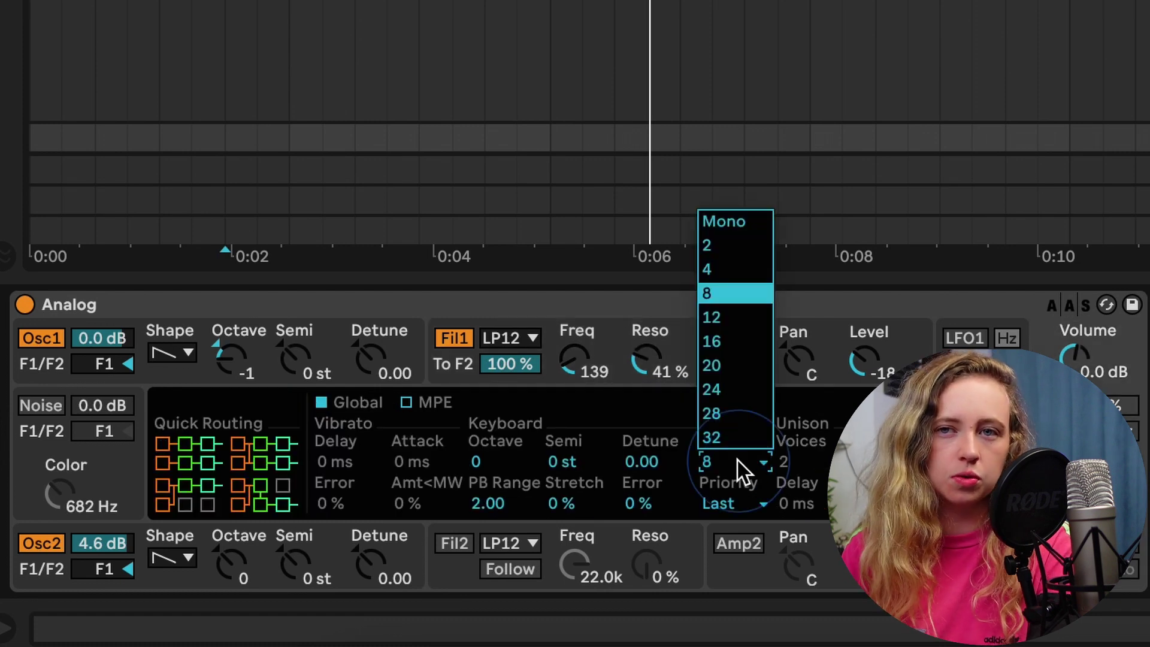
{"action": "left_click", "coordinate": [736, 216]}
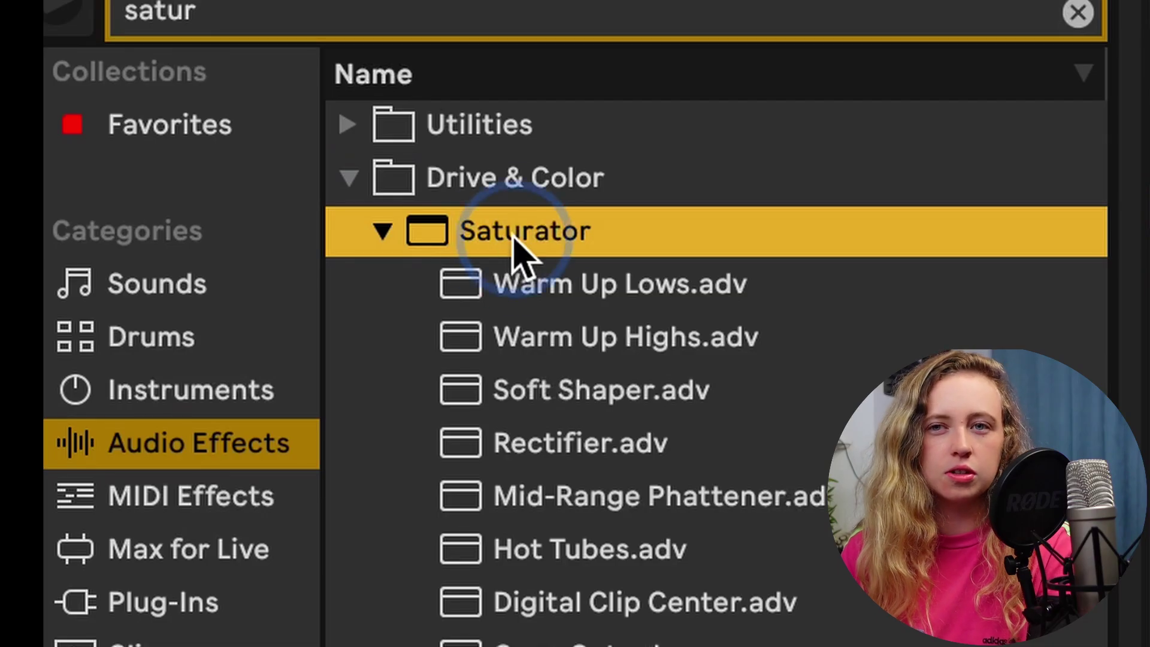
Add a Saturator after the Analog synth and adjust its Drive
{"action": "double_click", "coordinate": [513, 257]}
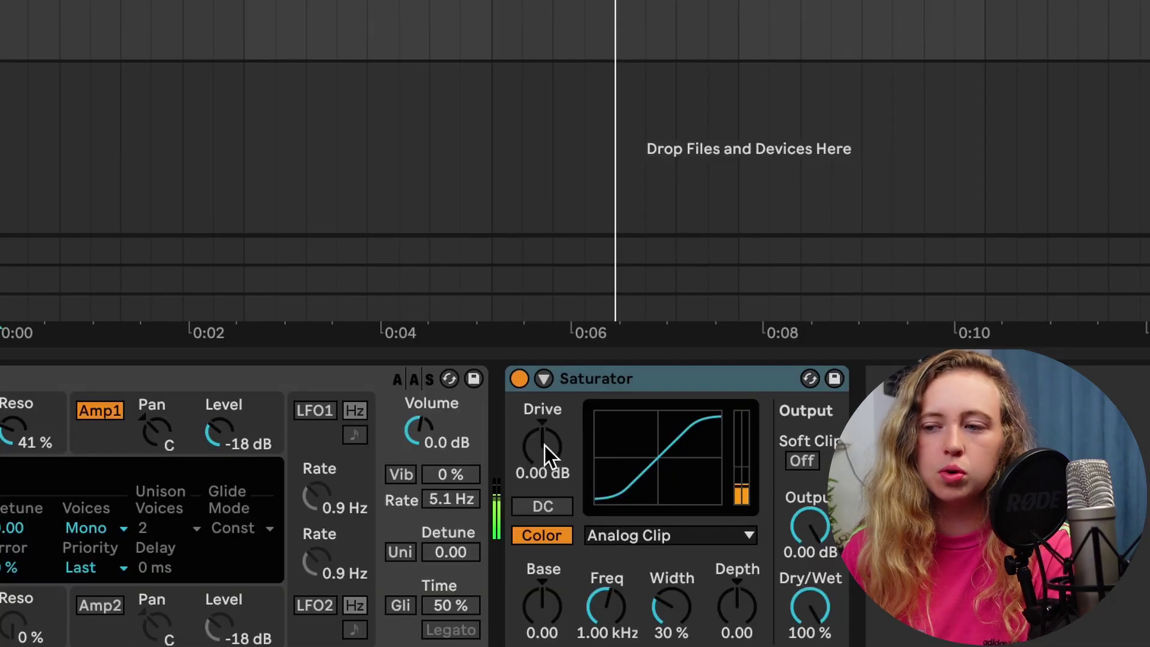
{"action": "left_click", "coordinate": [544, 446]}
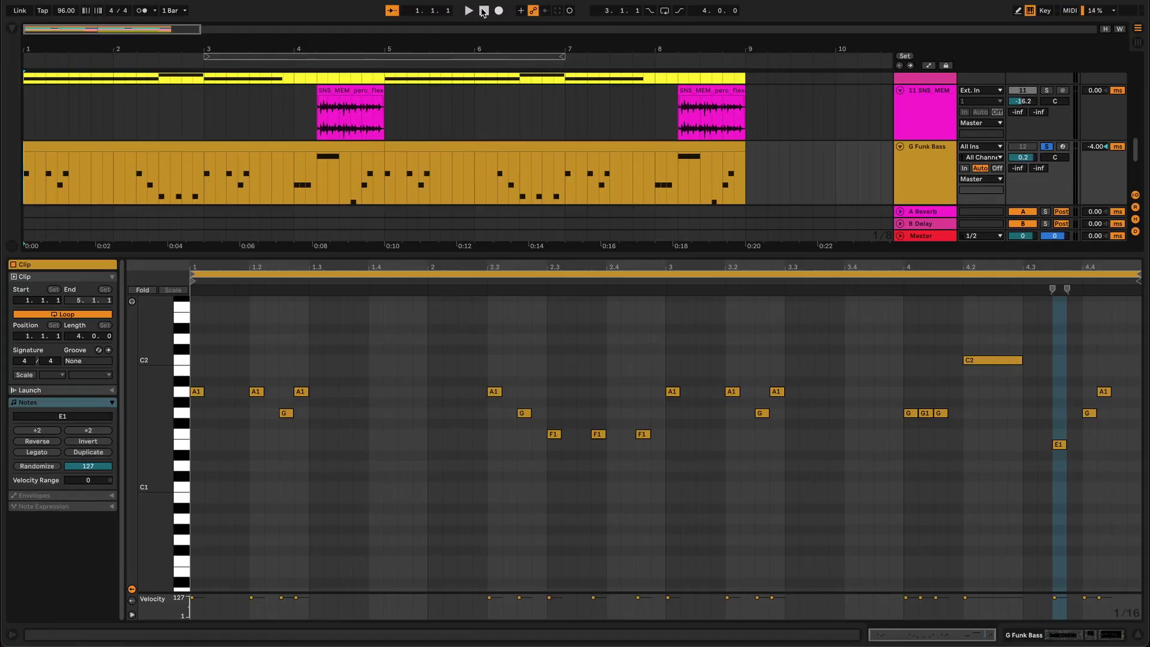
Play back the G Funk Bass pattern from the start
{"action": "key", "text": "space"}
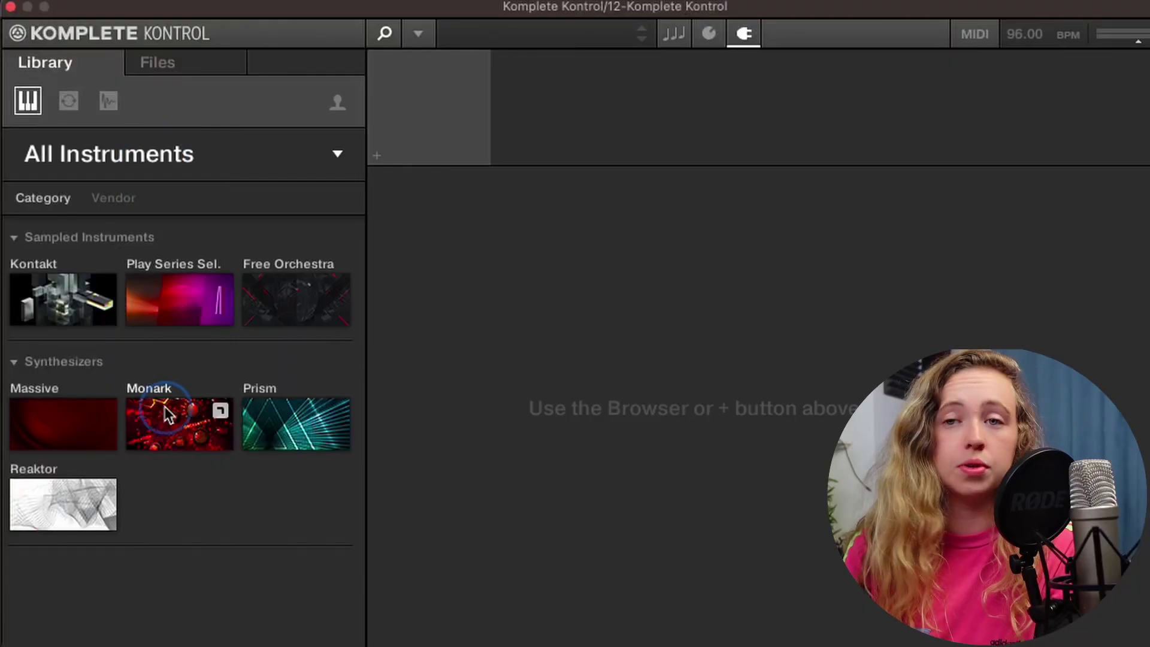
Load the INIT - Monark preset from the Monark library in Komplete Kontrol on the new track
{"action": "left_click", "coordinate": [168, 414]}
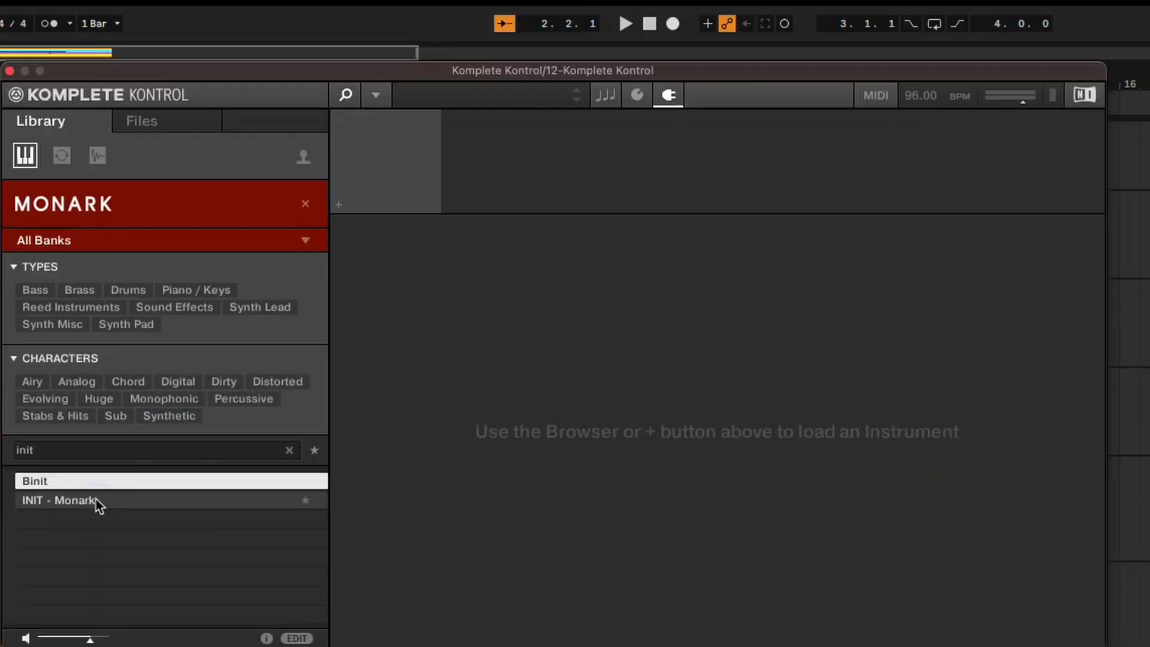
{"action": "left_click", "coordinate": [99, 502]}
{"action": "left_click_drag", "start_coordinate": [753, 343], "coordinate": [753, 348]}
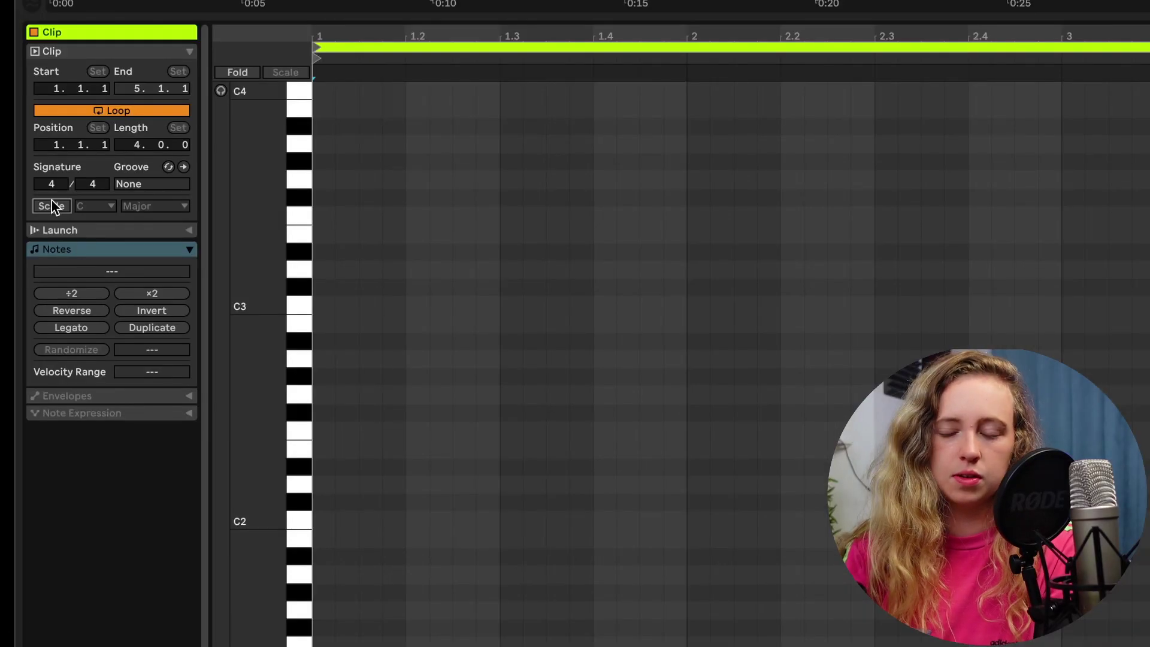
Turn on the empty clip's scale, set it to A Minor and fold the note editor
{"action": "left_click", "coordinate": [52, 204]}
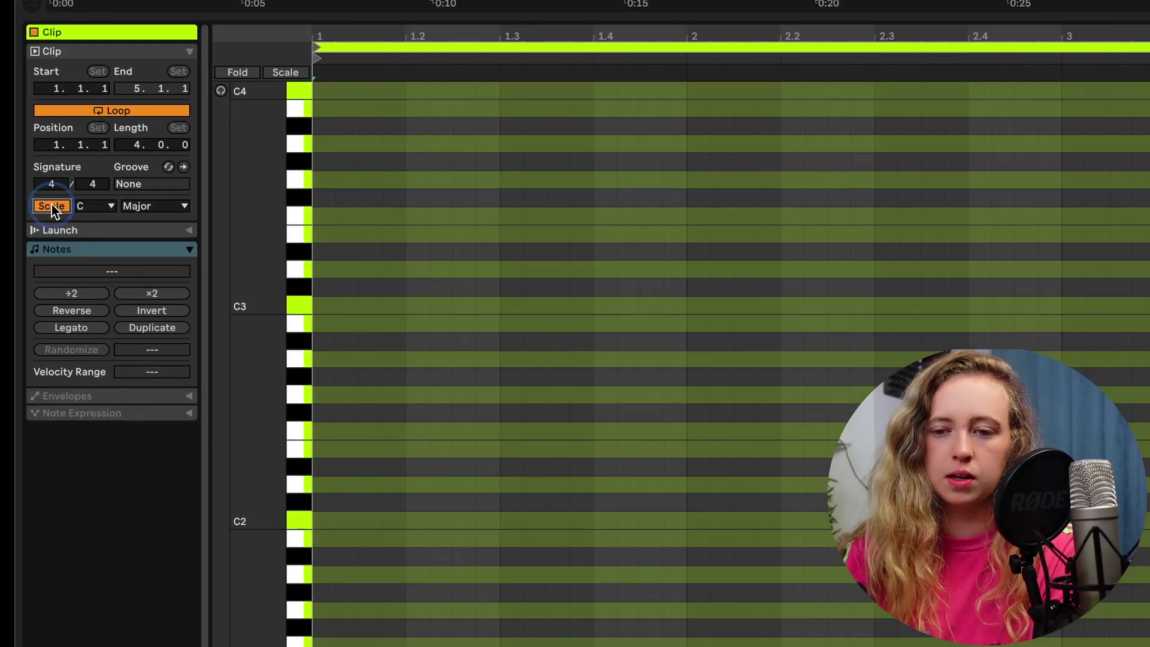
{"action": "left_click", "coordinate": [95, 207]}
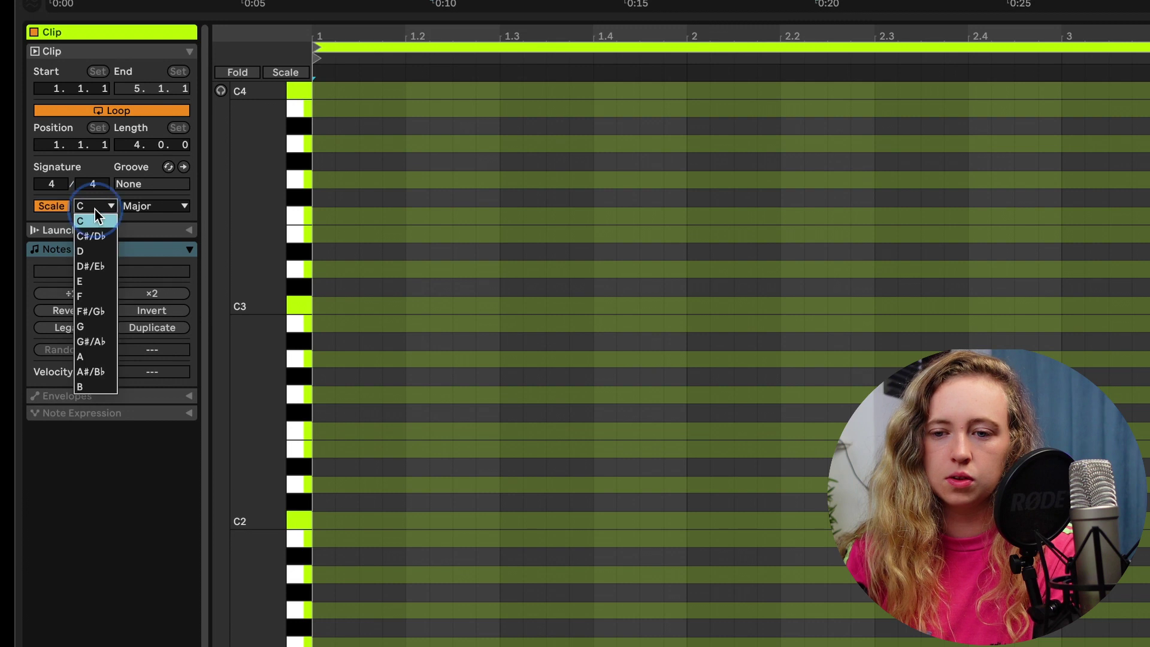
{"action": "left_click", "coordinate": [89, 357]}
{"action": "left_click", "coordinate": [163, 208]}
{"action": "left_click", "coordinate": [160, 237]}
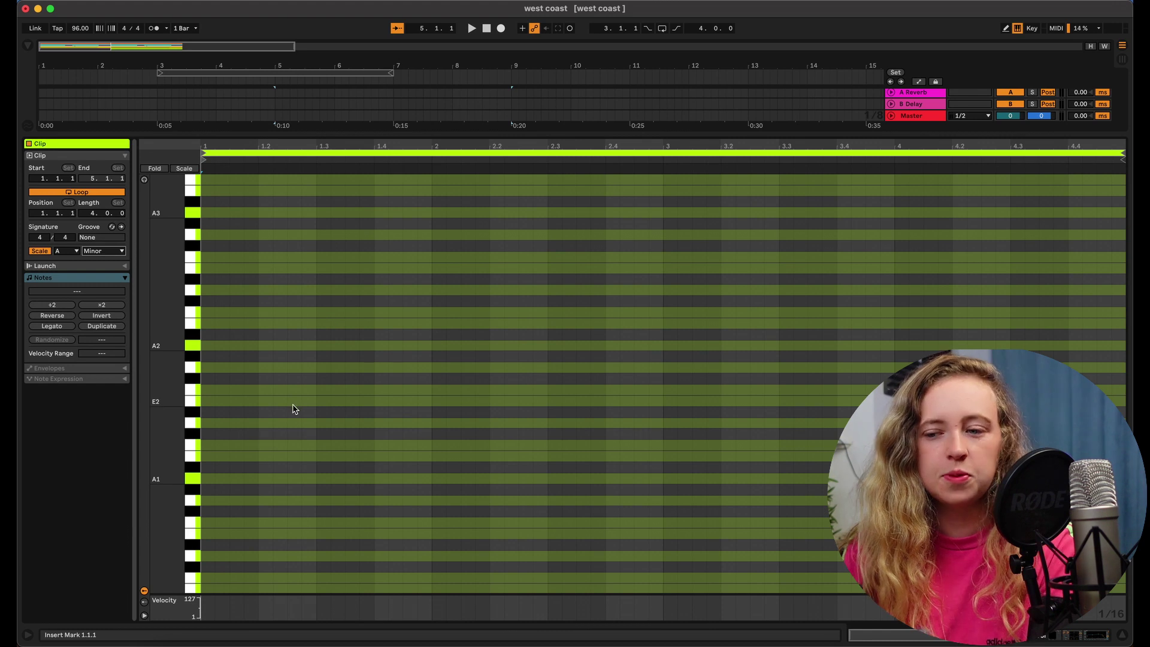
{"action": "left_click", "coordinate": [155, 169]}
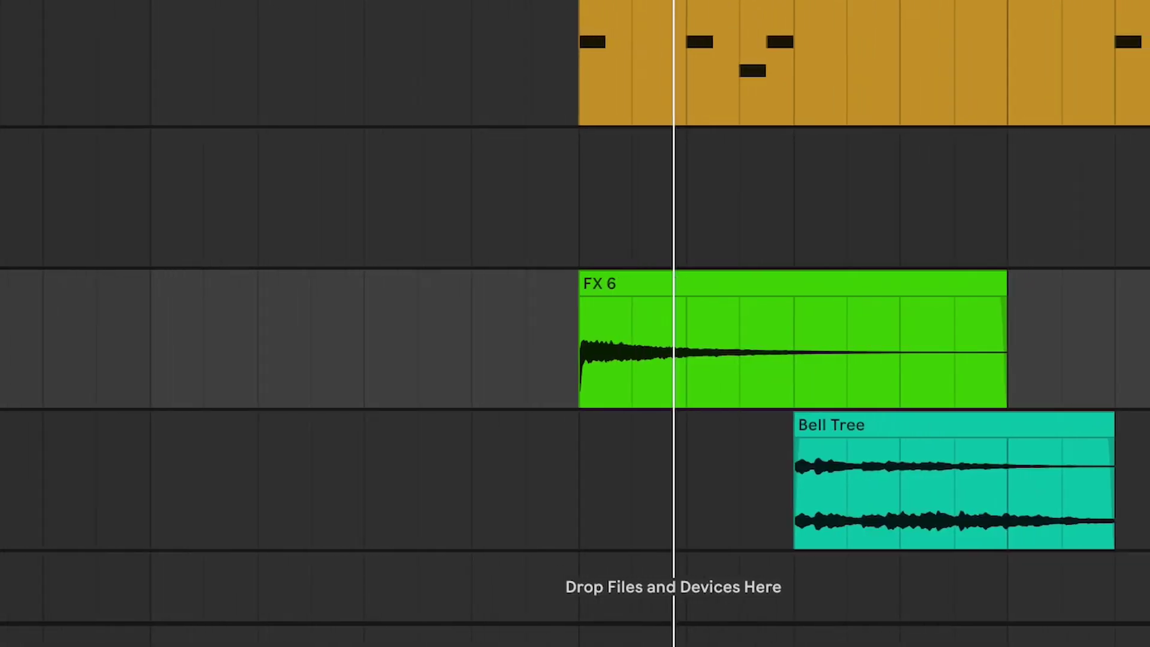
Place the insert marker one beat before the Bell Tree clip on its track
{"action": "left_click", "coordinate": [454, 425]}
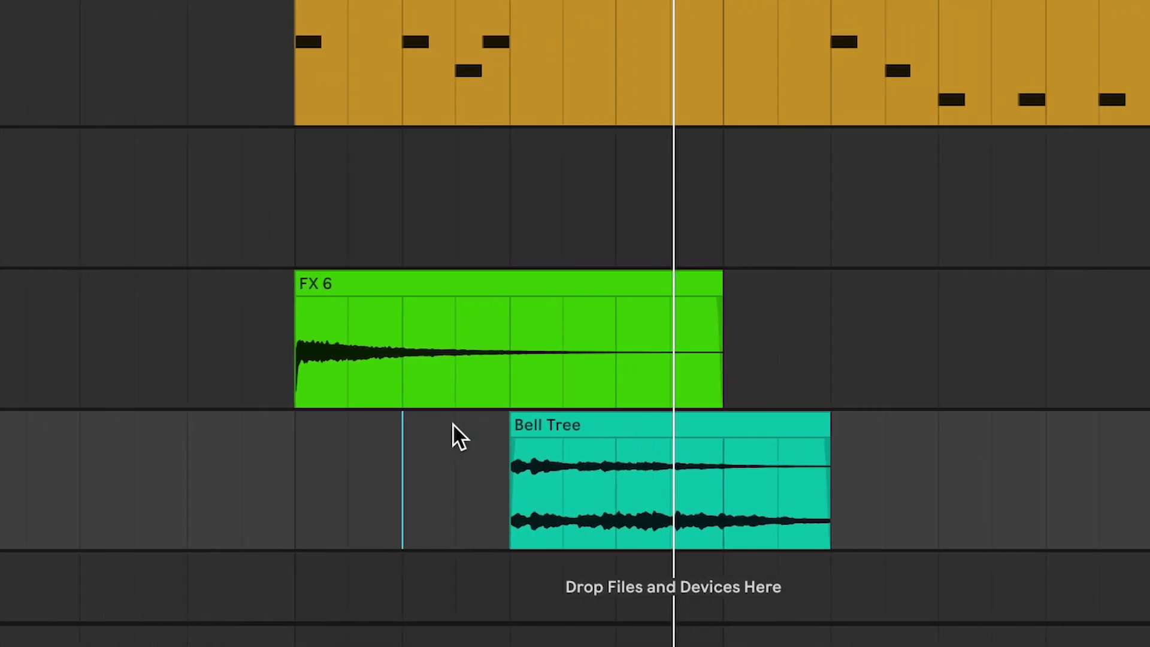